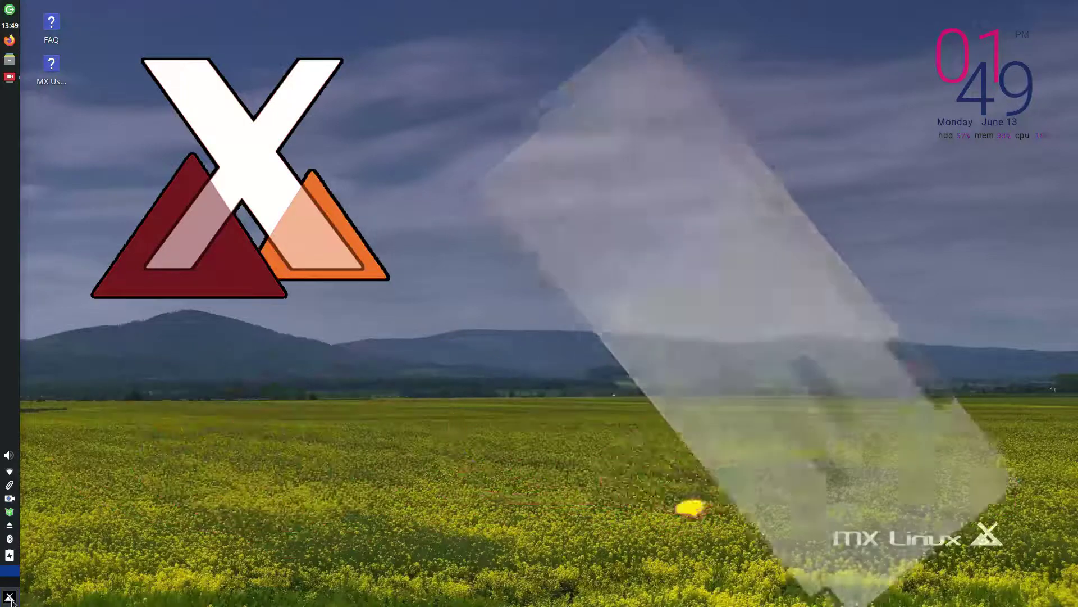
# - Check the storage devices listed in the file manager, and close its window
pyautogui.click(10, 59)
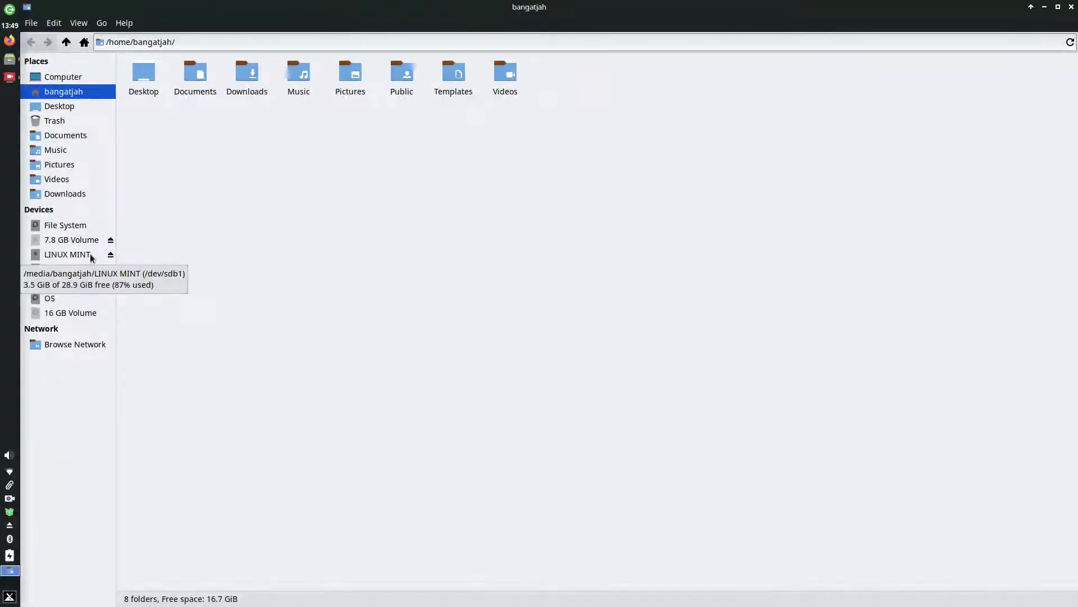
pyautogui.click(1074, 8)
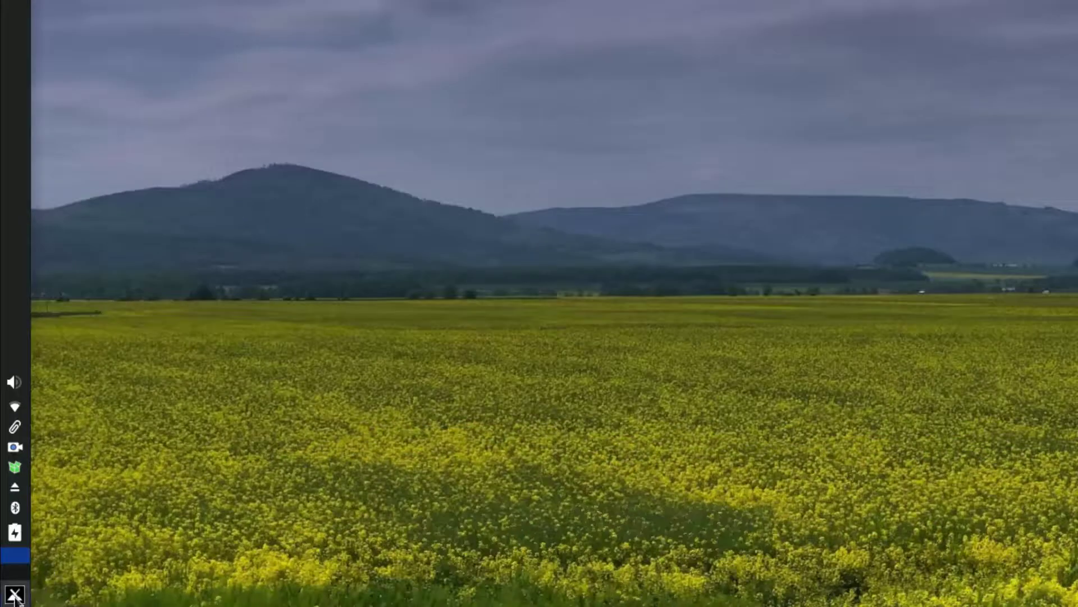
# - Launch the Format USB tool and choose the 7.2G TOSHIBA TransMemory drive (sdc) as the target device
pyautogui.click(10, 597)
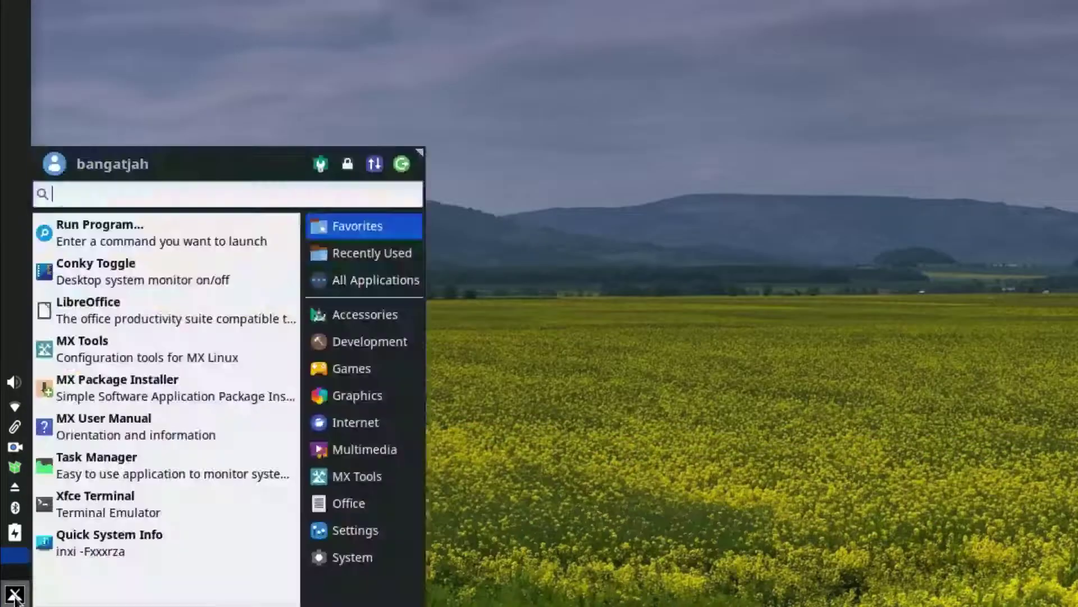
pyautogui.click(359, 476)
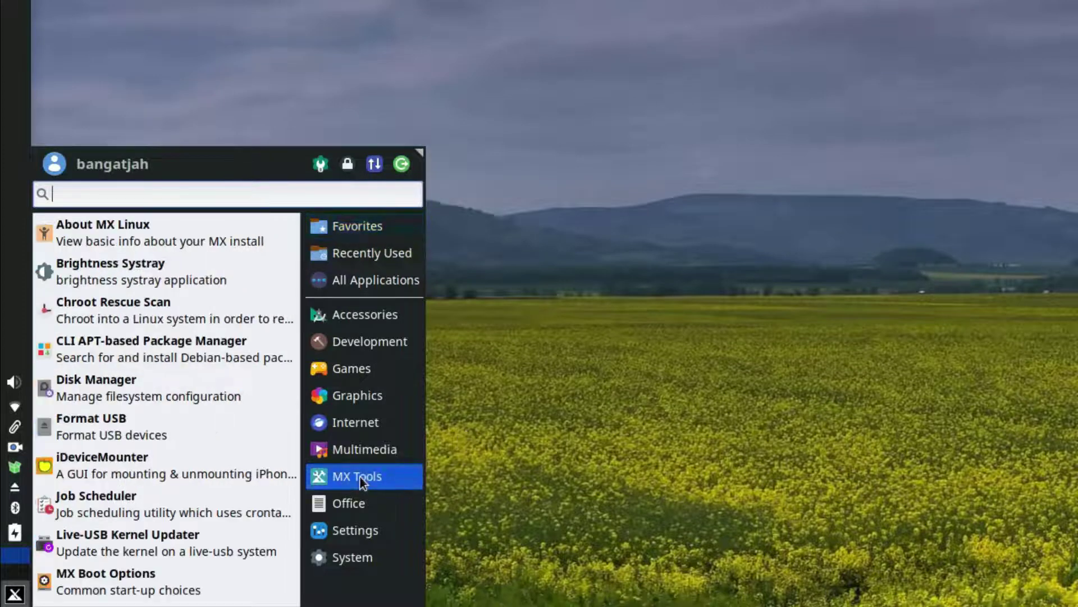
pyautogui.click(133, 444)
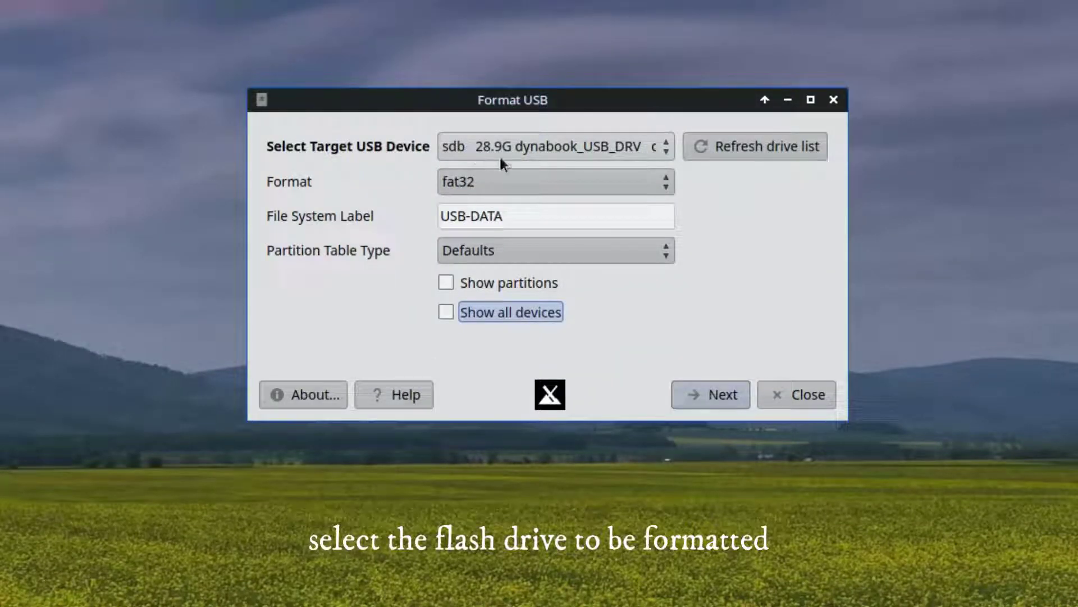
pyautogui.click(667, 153)
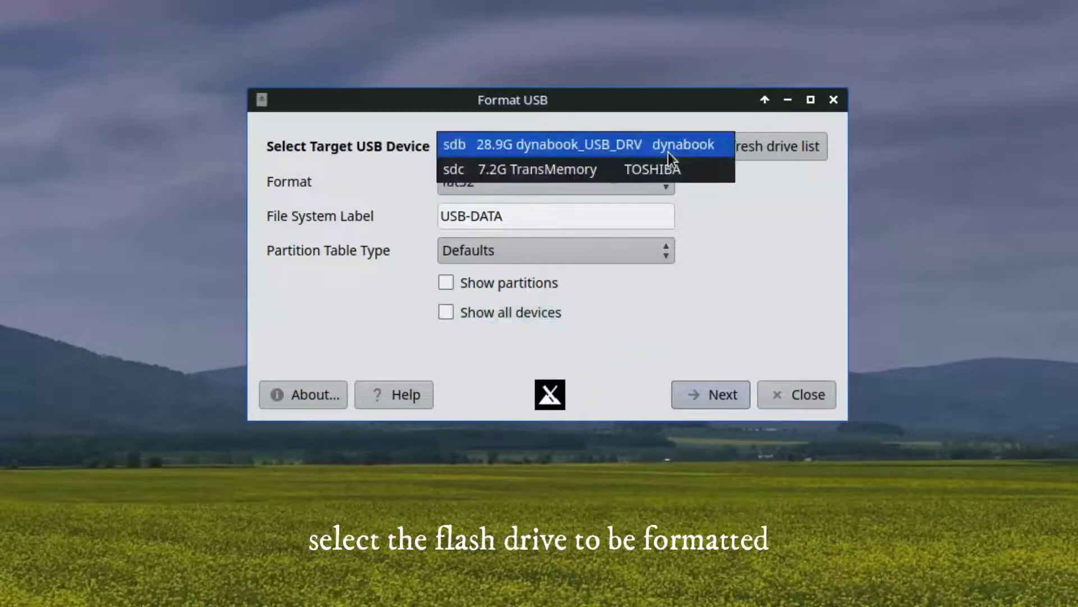
pyautogui.click(642, 171)
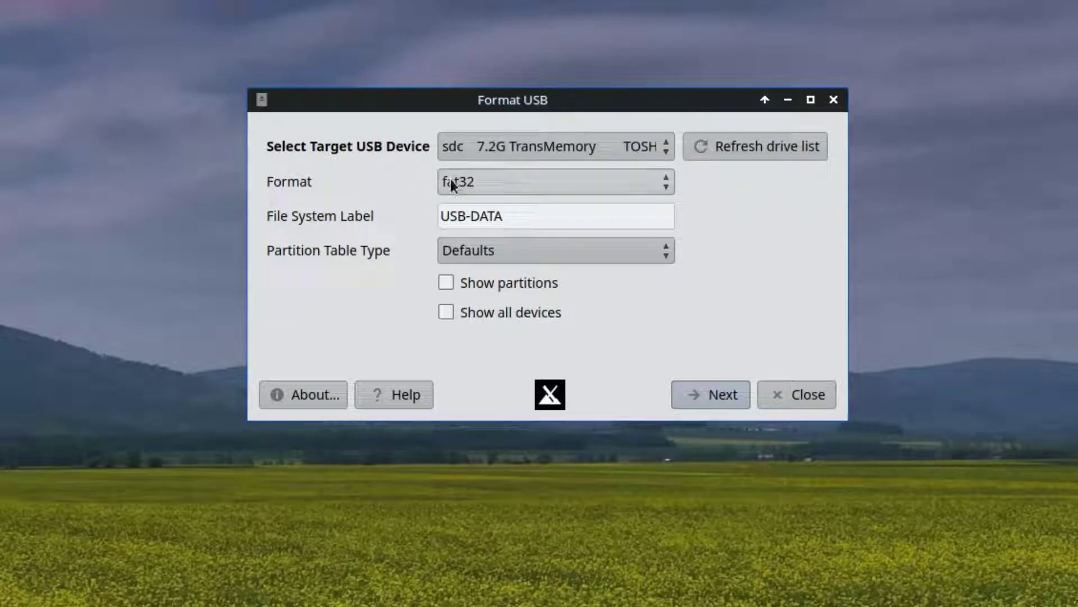
# - Keep fat32 as the format and set the file system label to "Toshiba Transmemory"
pyautogui.click(669, 193)
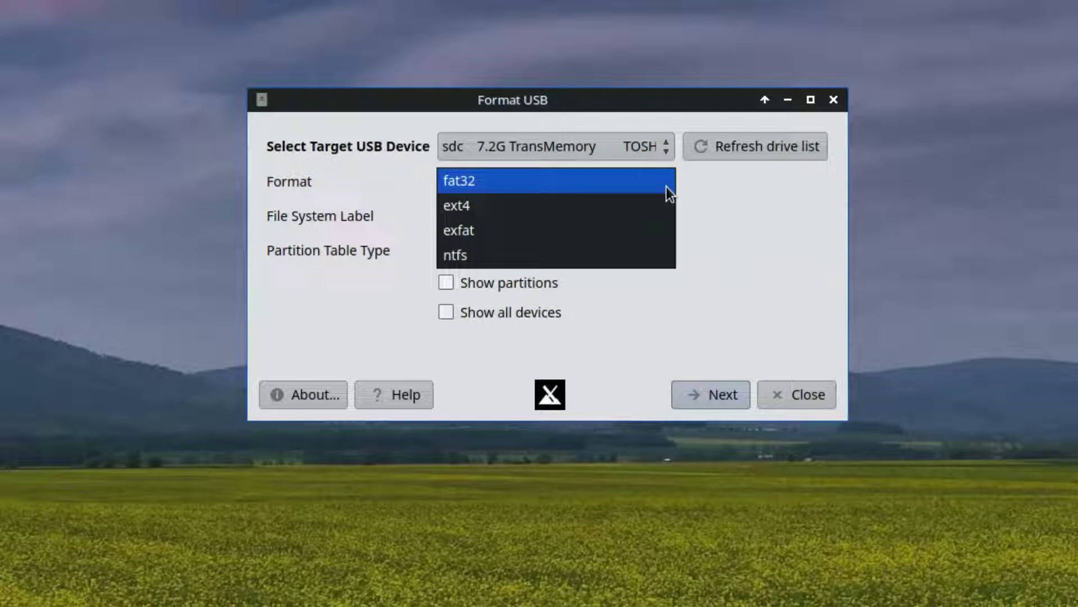
pyautogui.click(709, 197)
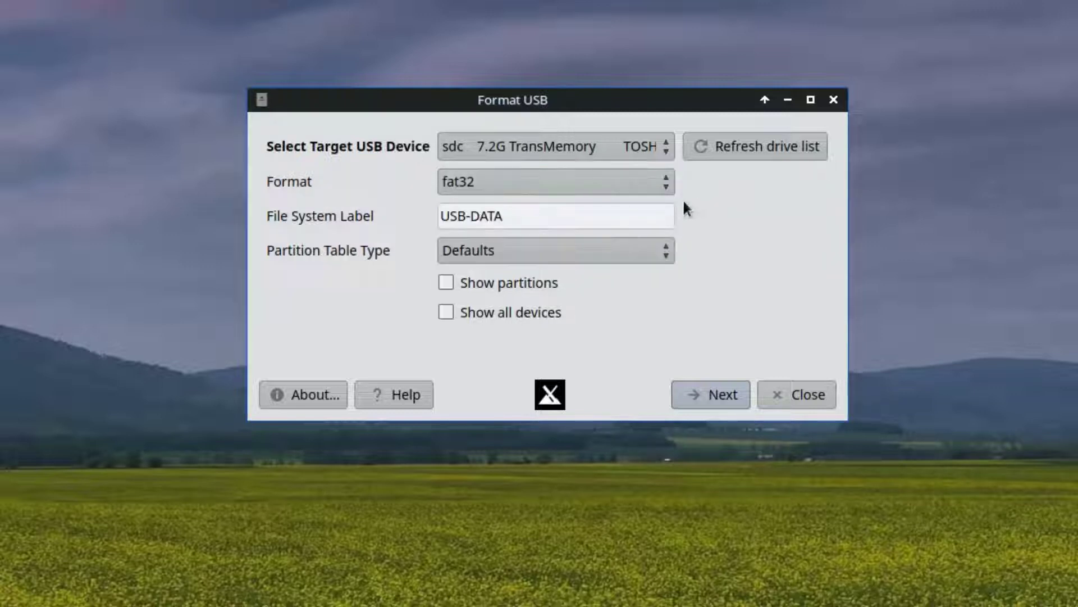
pyautogui.moveTo(526, 219); pyautogui.dragTo(412, 214)
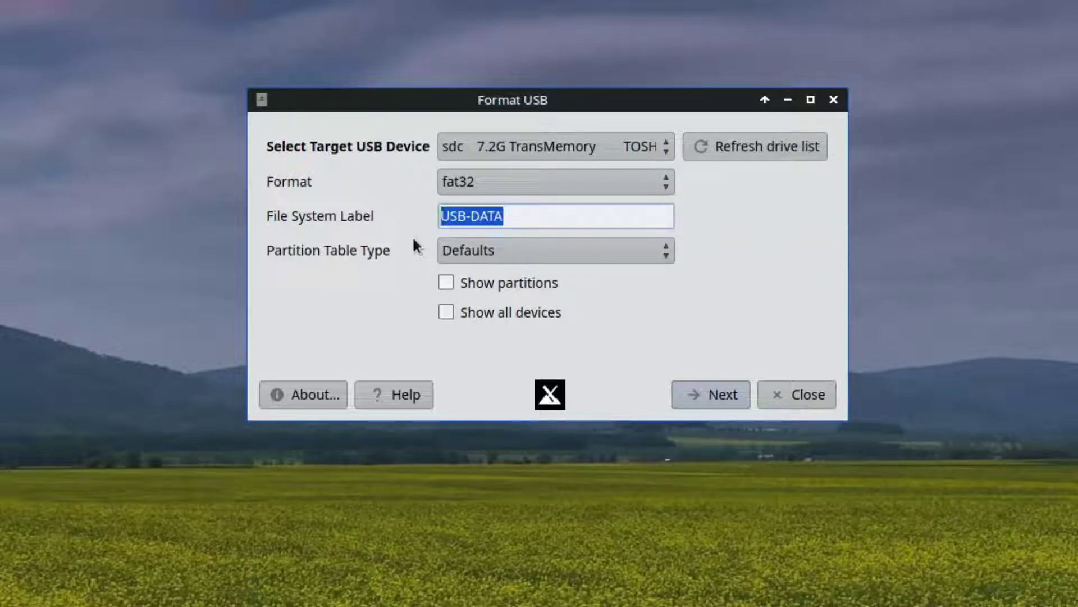
pyautogui.write('Toshiba Tra')
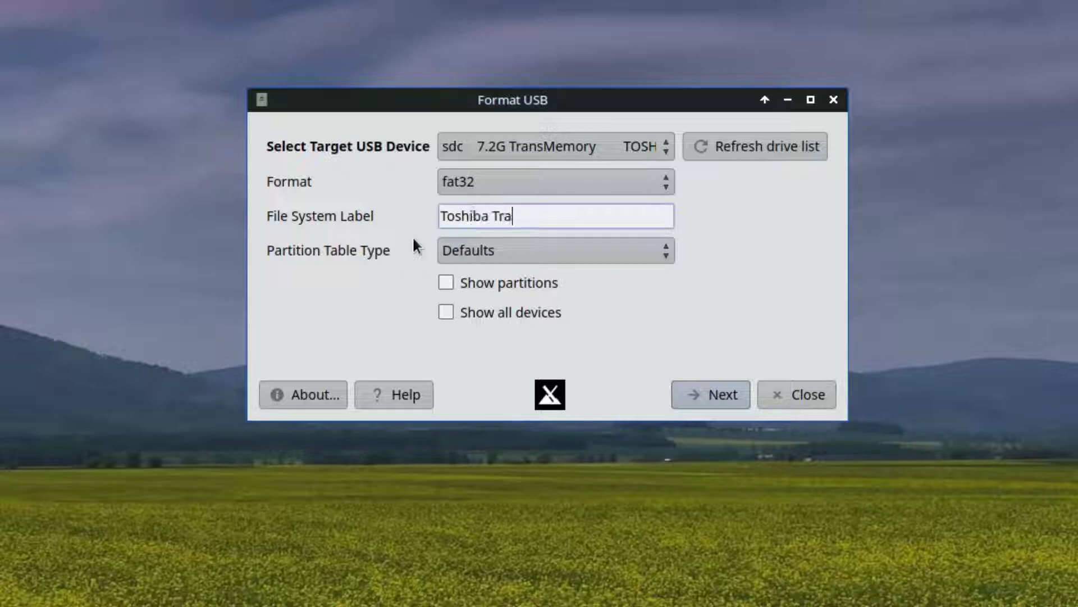
pyautogui.write('nsmemory')
# - Start formatting the TOSHIBA drive, accept the erasure of its data, and authenticate with the account password
pyautogui.click(723, 394)
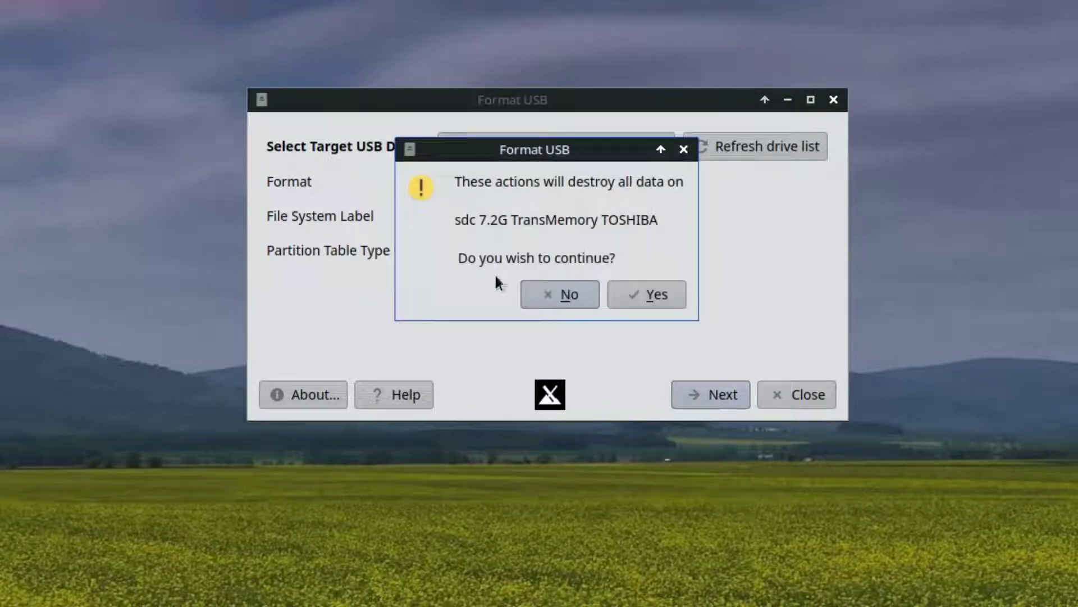
pyautogui.click(655, 296)
pyautogui.write('••••••••')
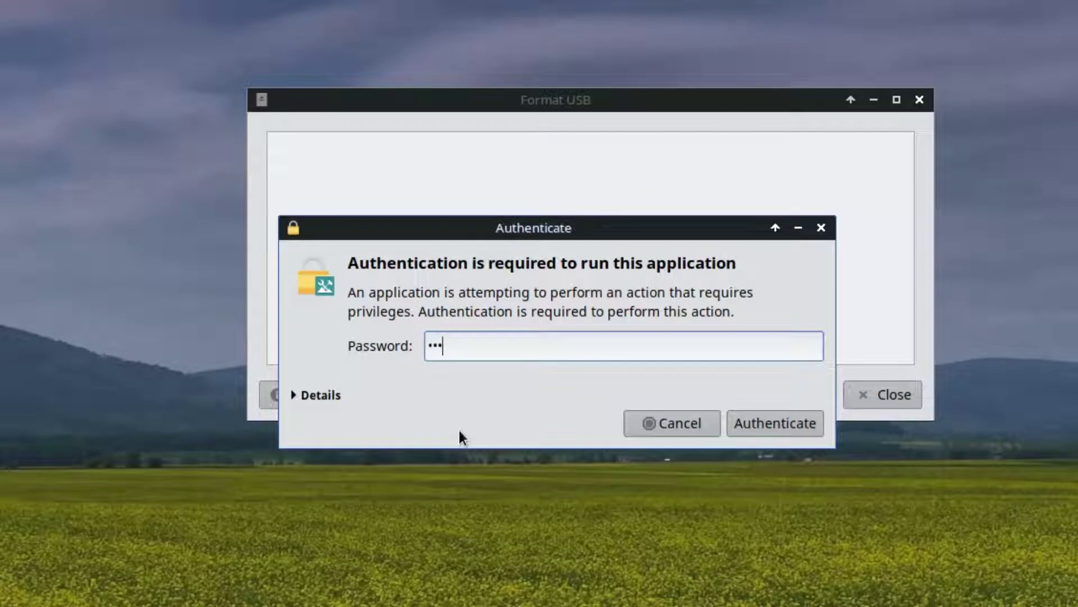
pyautogui.click(747, 418)
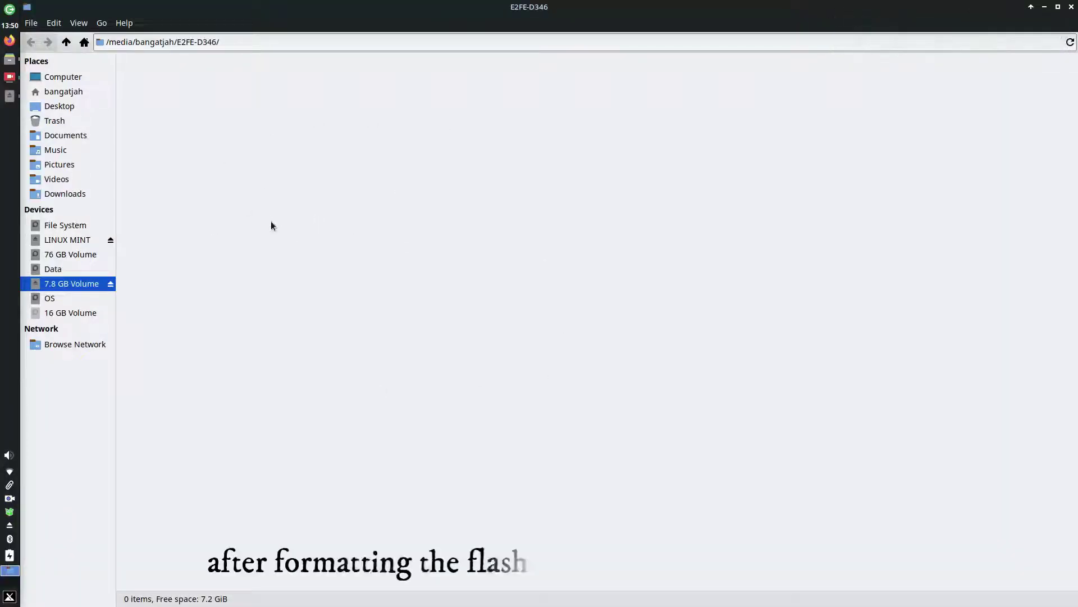
# - Close the file manager window of the formatted drive, dismiss the format message, and close Format USB
pyautogui.click(1072, 7)
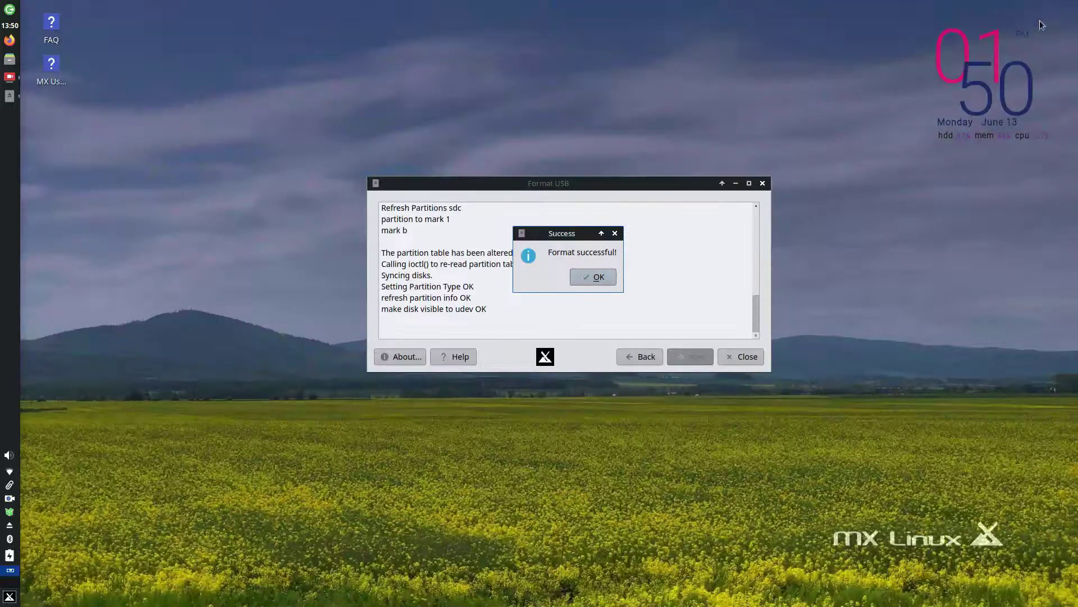
pyautogui.click(592, 278)
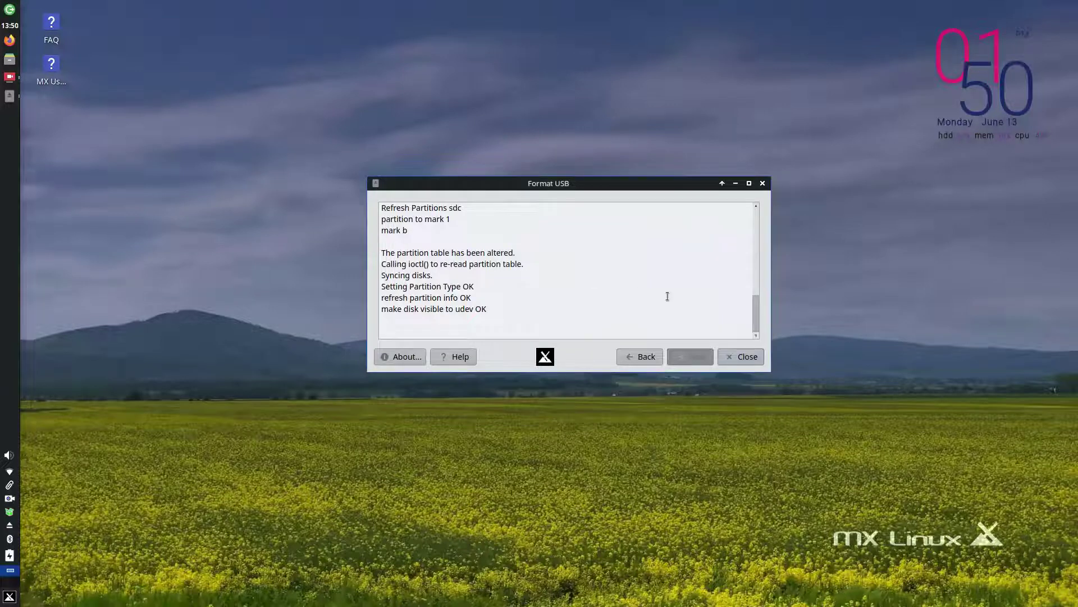
pyautogui.click(740, 362)
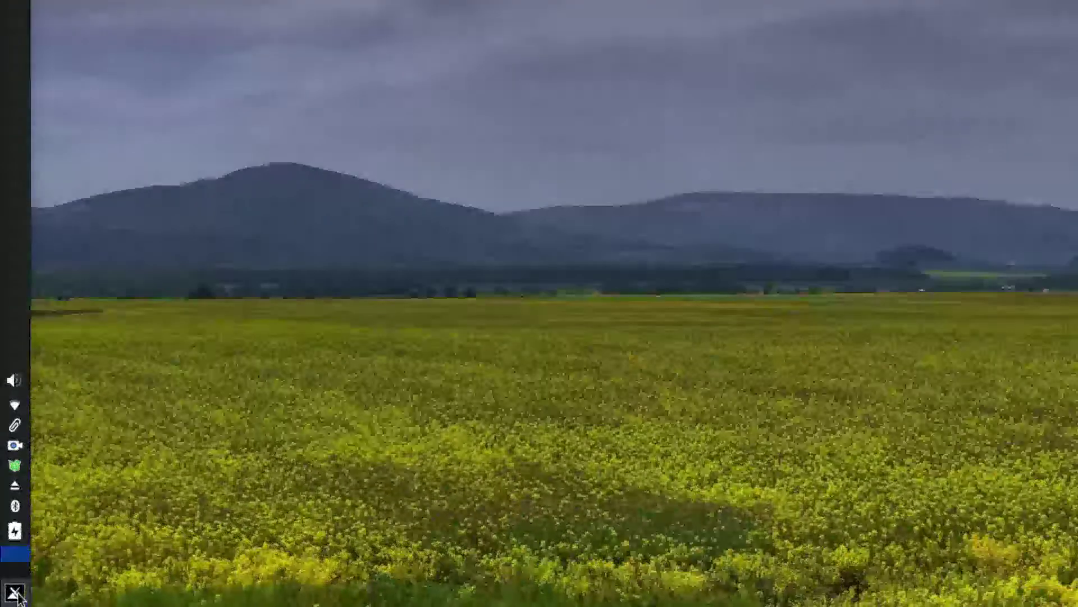
# - Find GParted by searching the applications for "gpar", launch it, and authenticate with the account password
pyautogui.click(15, 593)
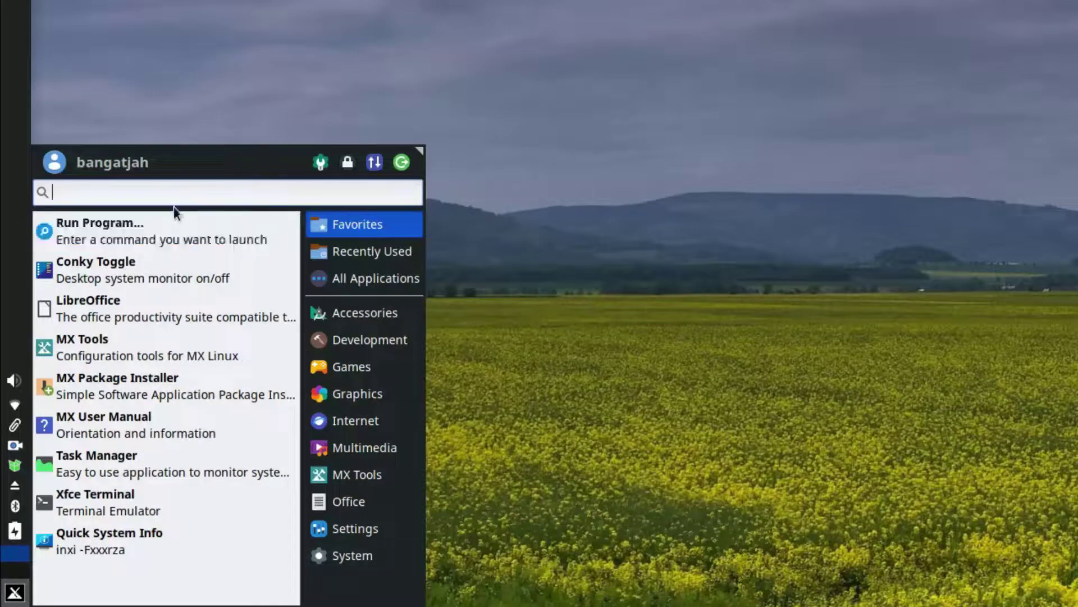
pyautogui.write('gpar')
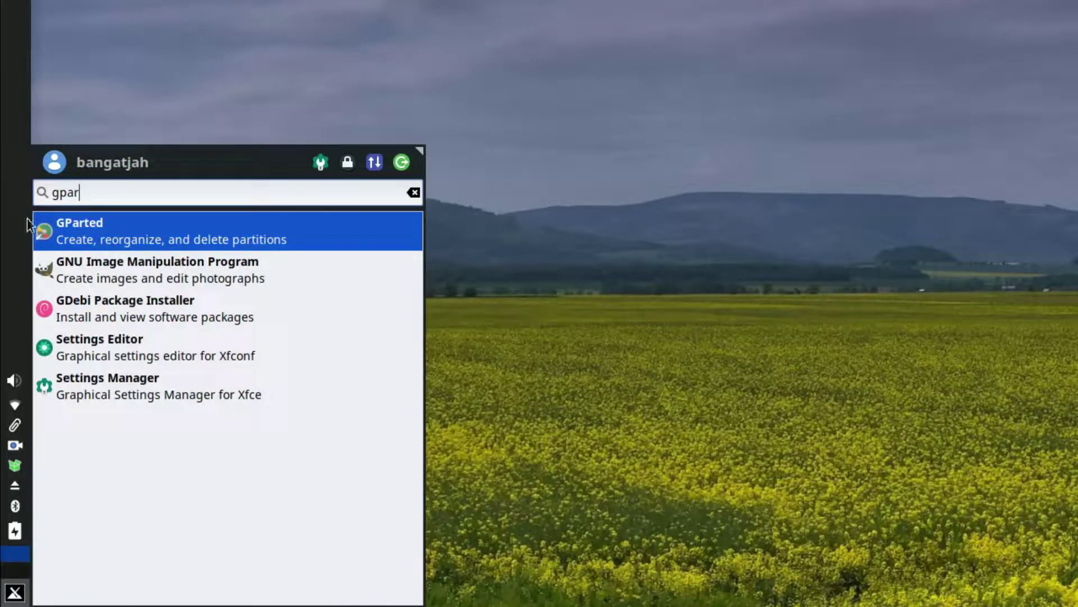
pyautogui.click(95, 231)
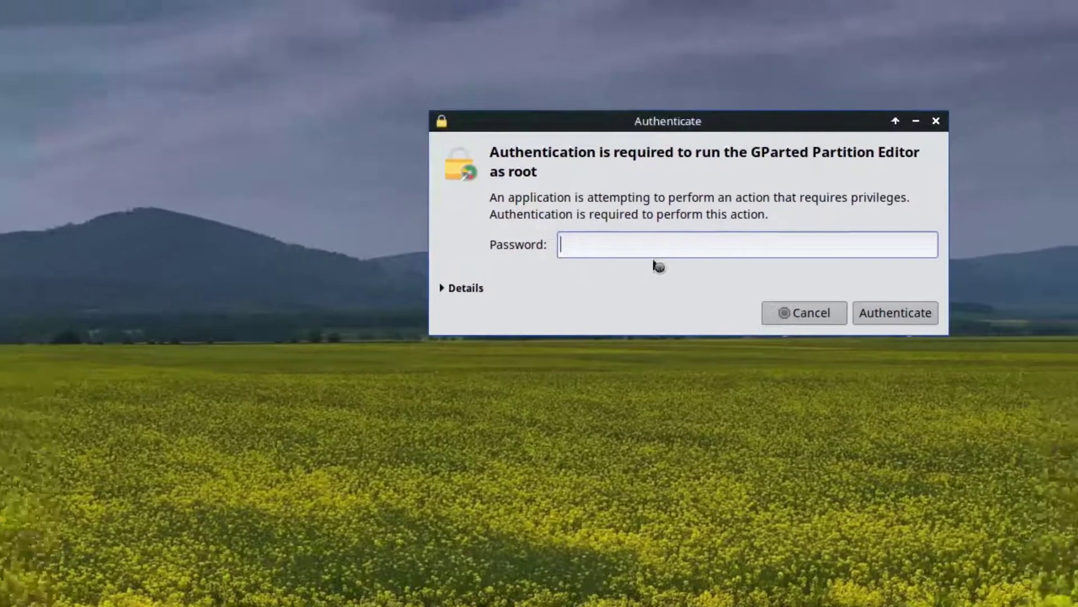
pyautogui.write('••••••••')
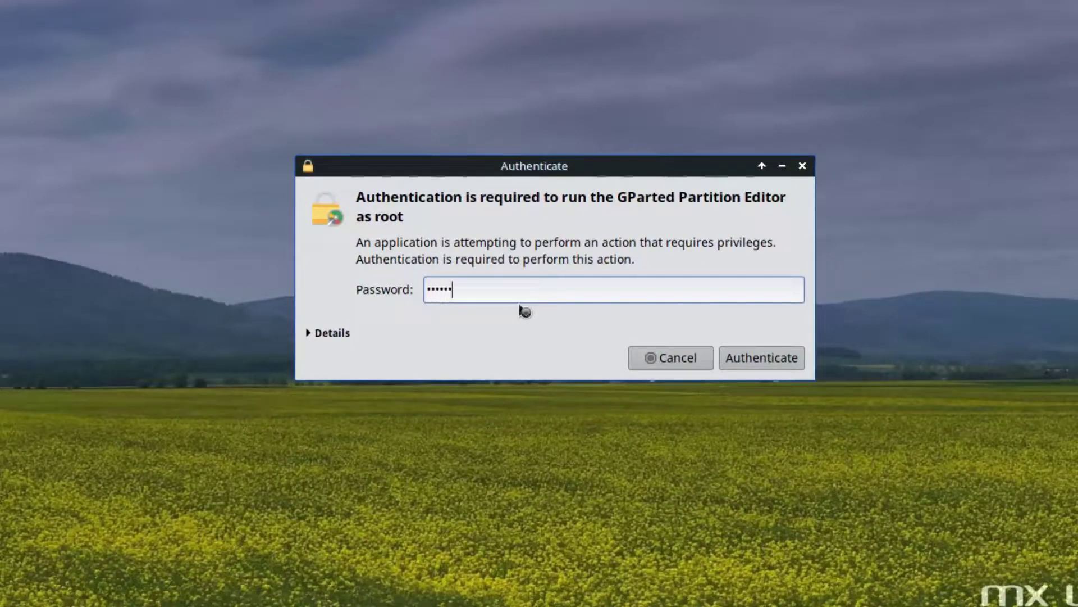
pyautogui.click(788, 364)
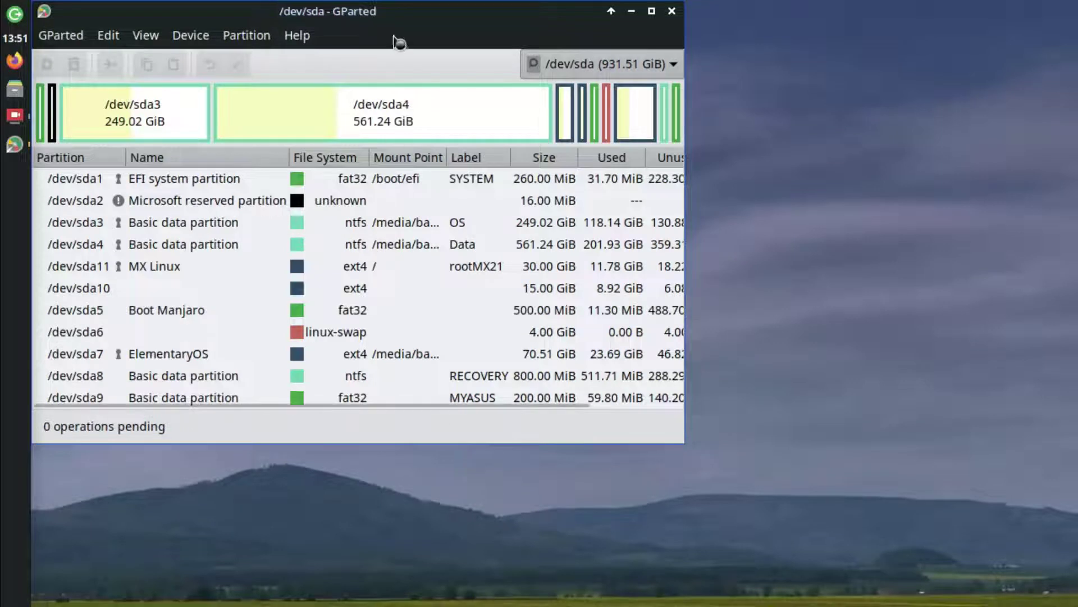
# - Switch to the 7.23 GiB device /dev/sdc and unmount its partition /dev/sdc1
pyautogui.click(682, 71)
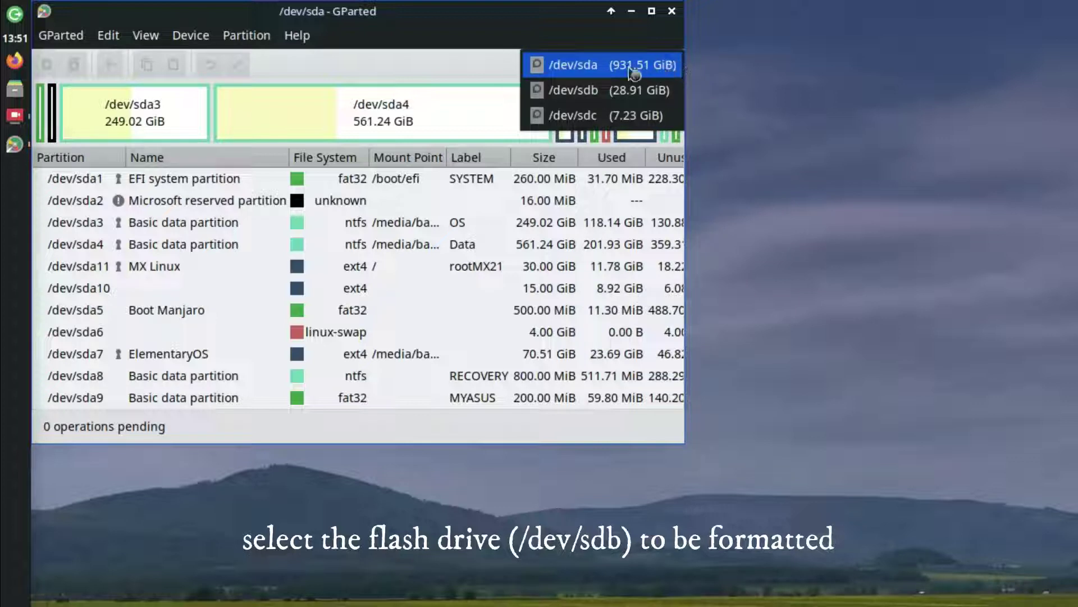
pyautogui.click(646, 116)
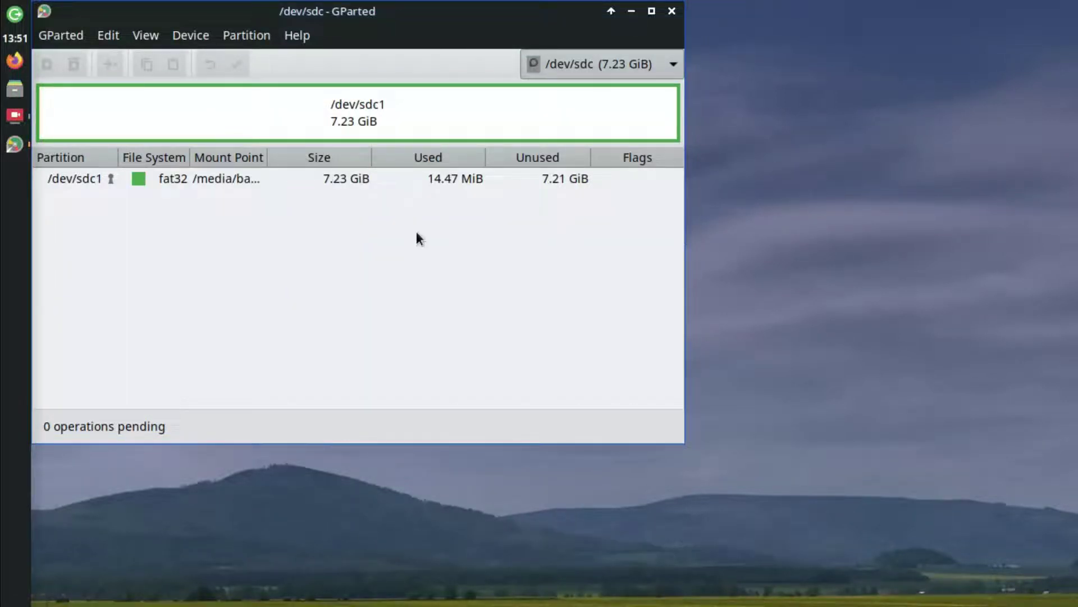
pyautogui.click(176, 178)
pyautogui.rightClick(175, 178)
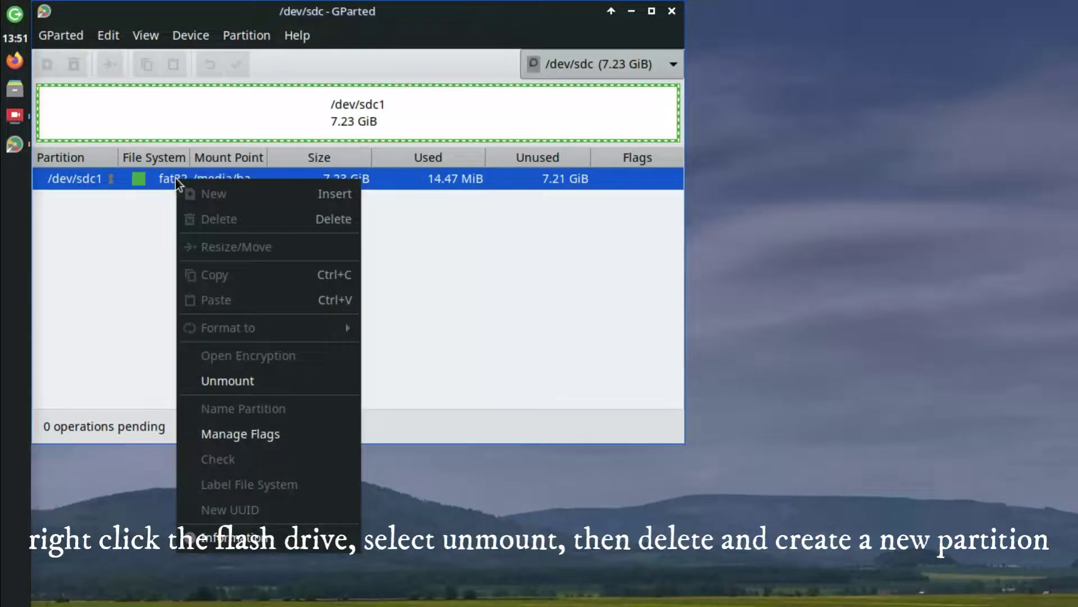
pyautogui.click(236, 380)
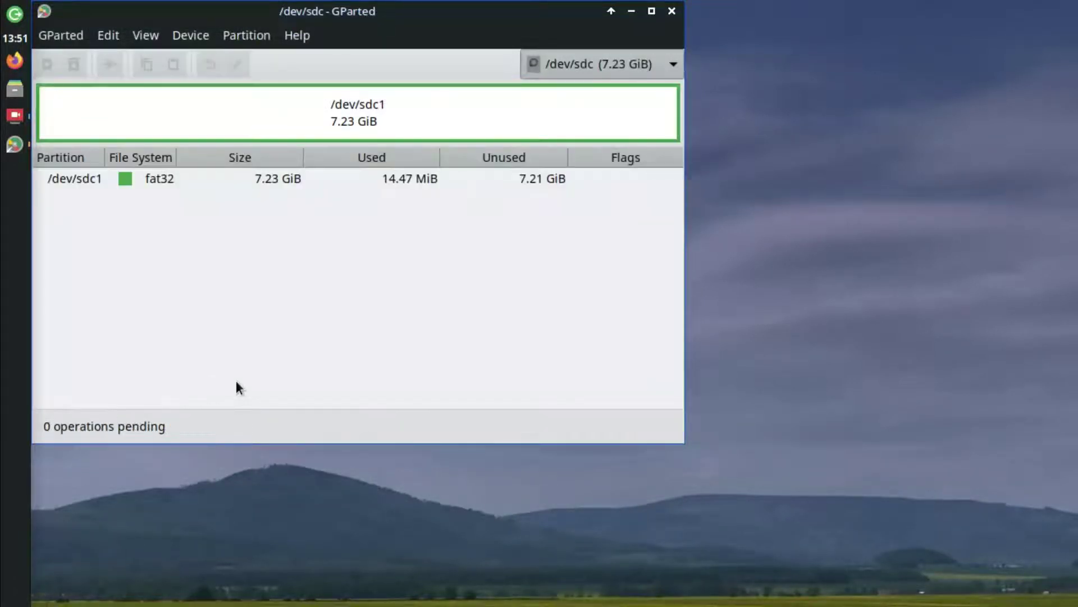
# - Delete the fat32 partition /dev/sdc1 from the flash drive
pyautogui.click(147, 180)
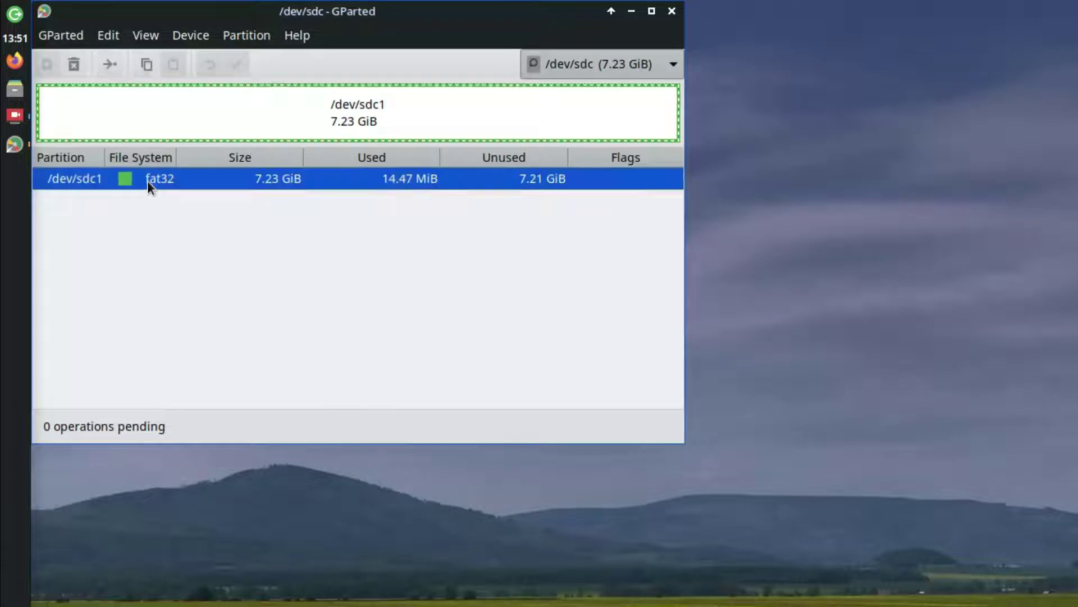
pyautogui.rightClick(187, 178)
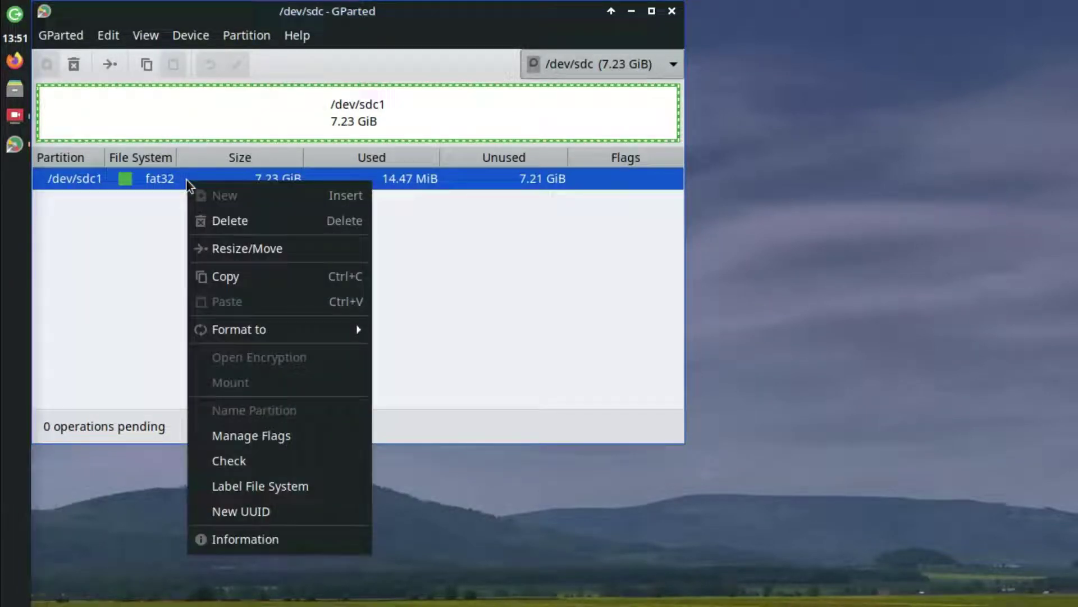
pyautogui.click(250, 224)
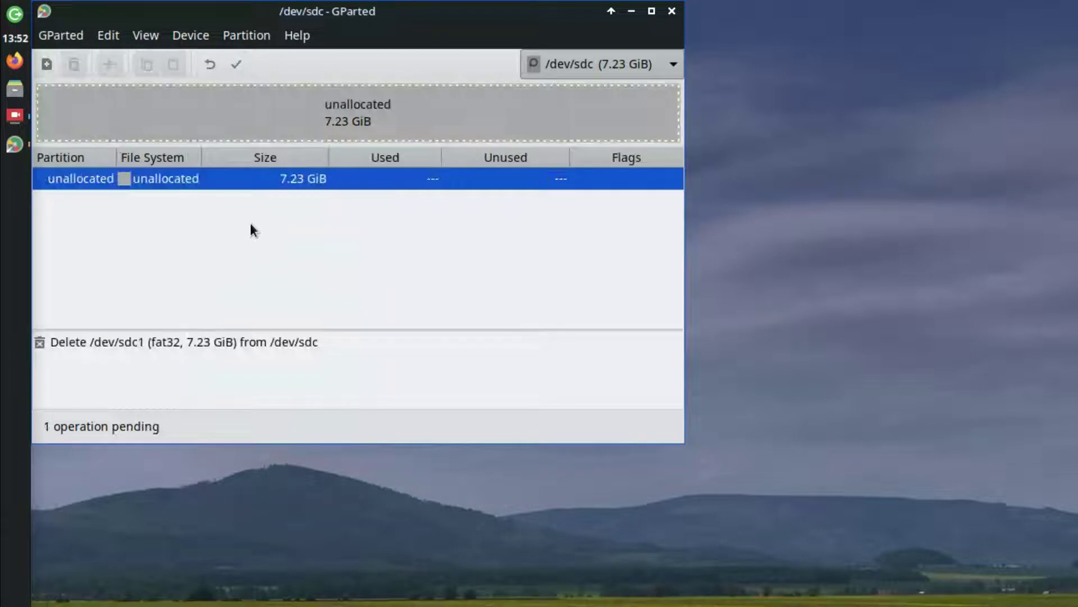
# - Create a new primary partition with the fat32 file system filling all the unallocated space on /dev/sdc
pyautogui.rightClick(185, 185)
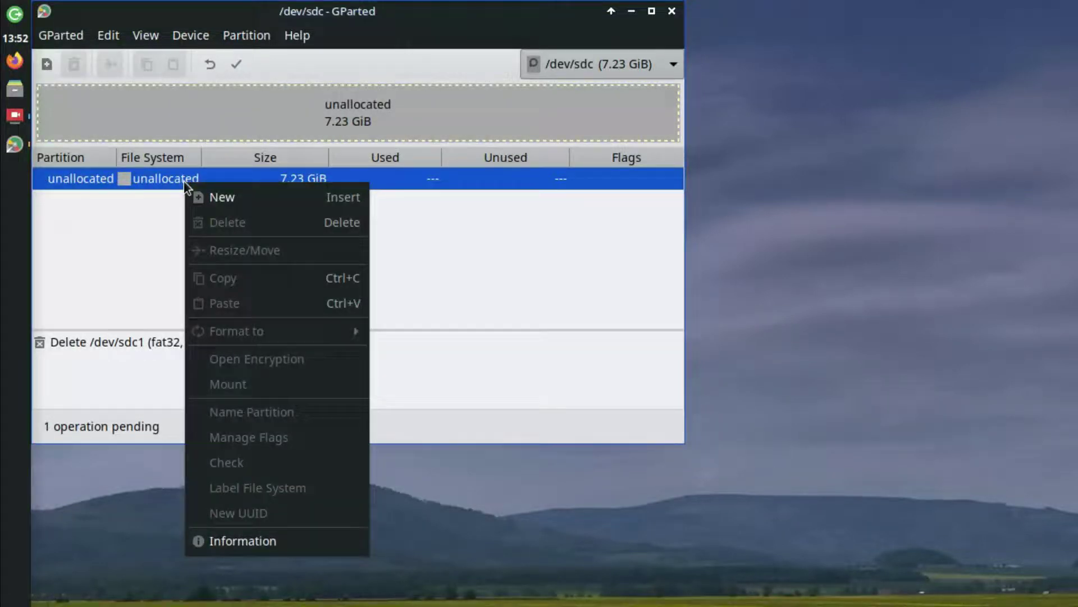
pyautogui.click(223, 197)
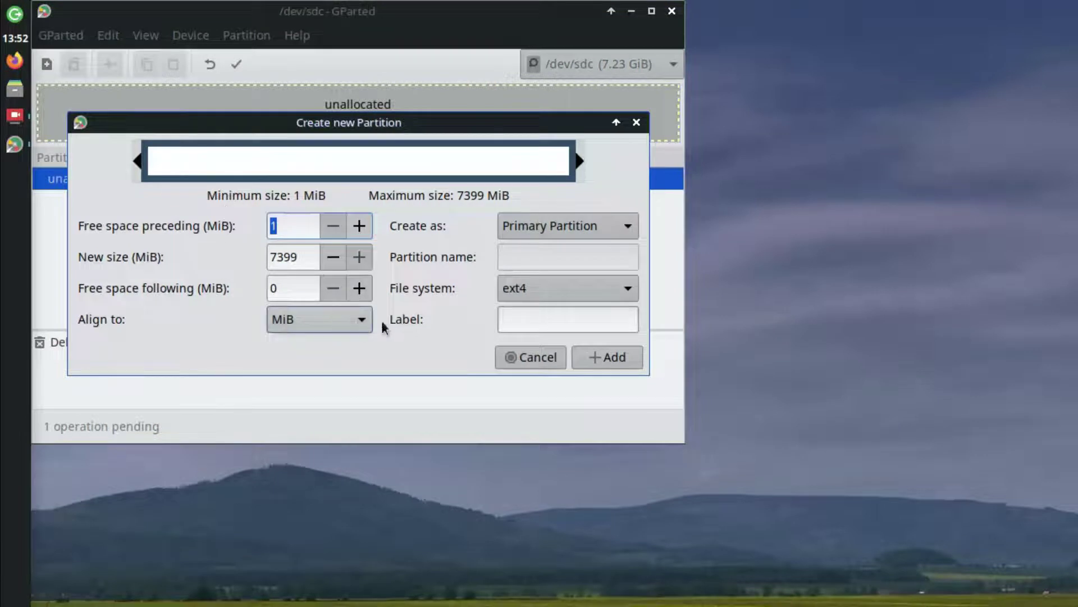
pyautogui.click(633, 294)
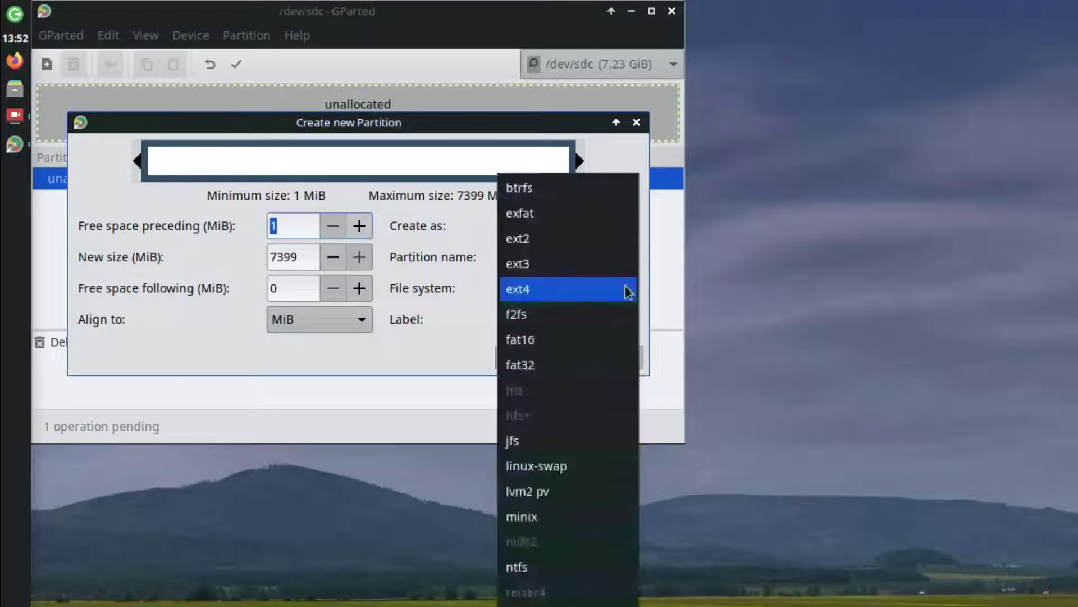
pyautogui.click(573, 360)
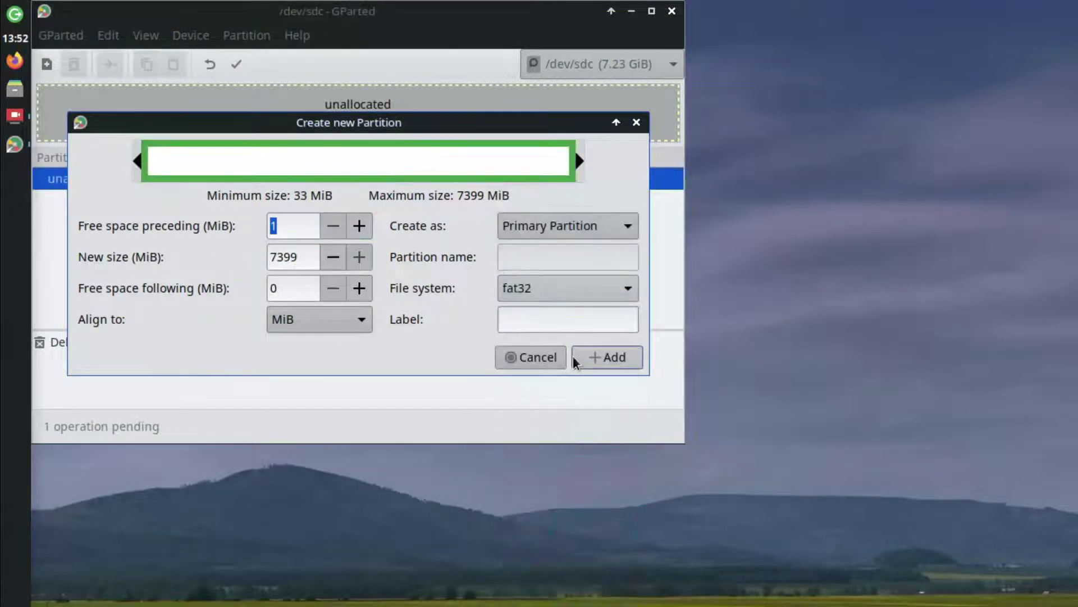
pyautogui.click(606, 359)
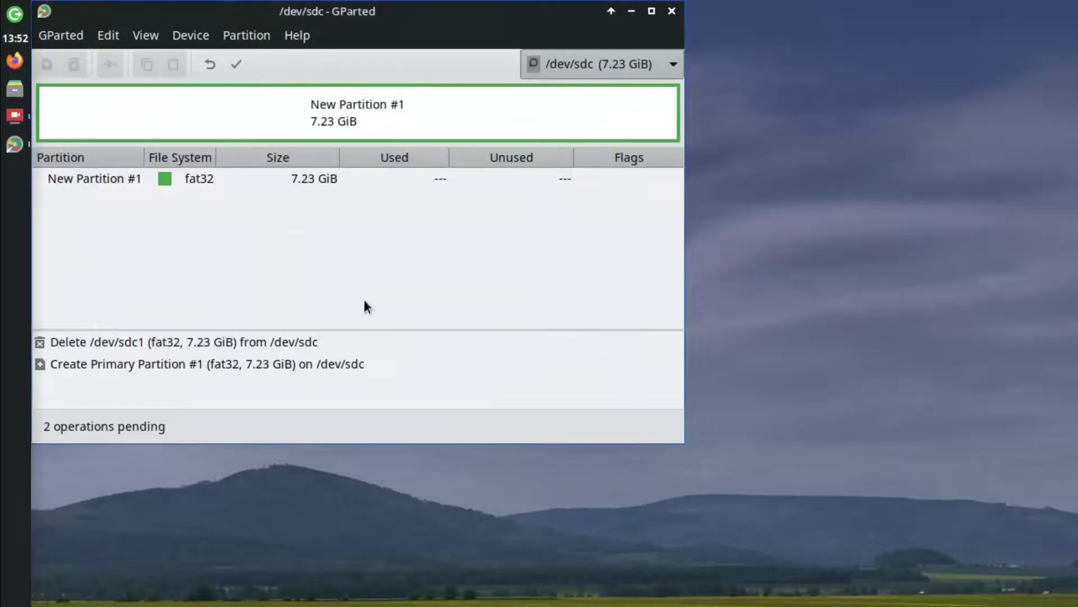
# - Apply the pending delete and create operations to /dev/sdc, dismiss the progress dialog, and close GParted
pyautogui.click(235, 64)
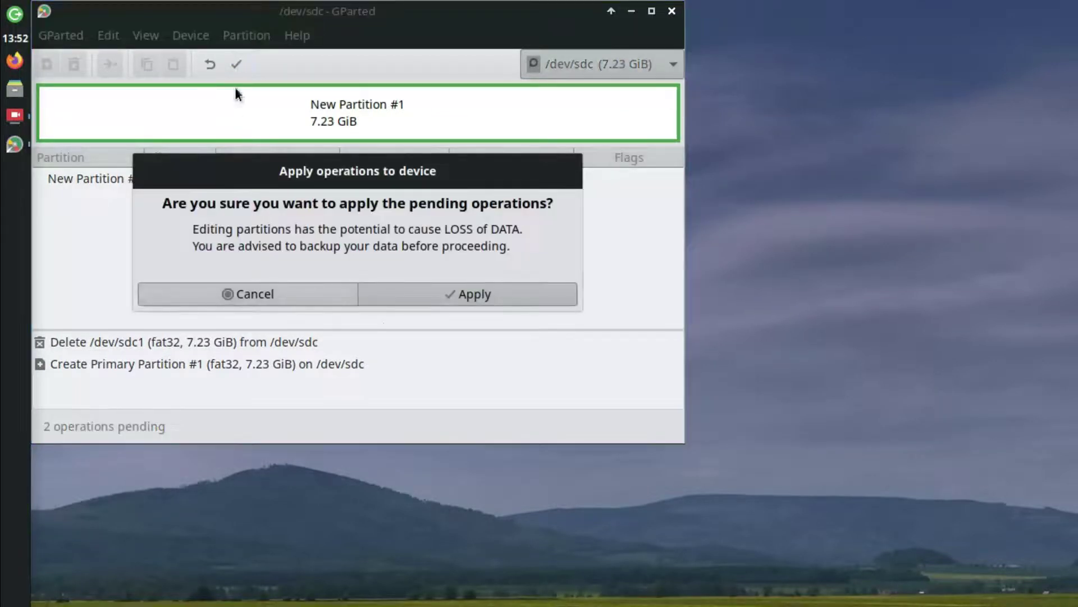
pyautogui.click(472, 293)
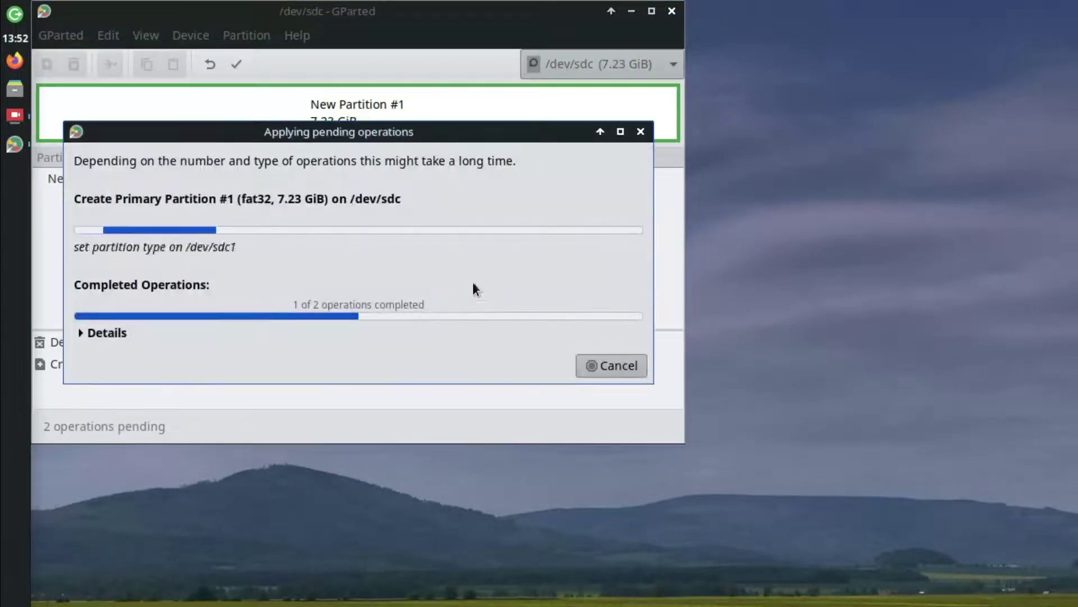
pyautogui.click(603, 364)
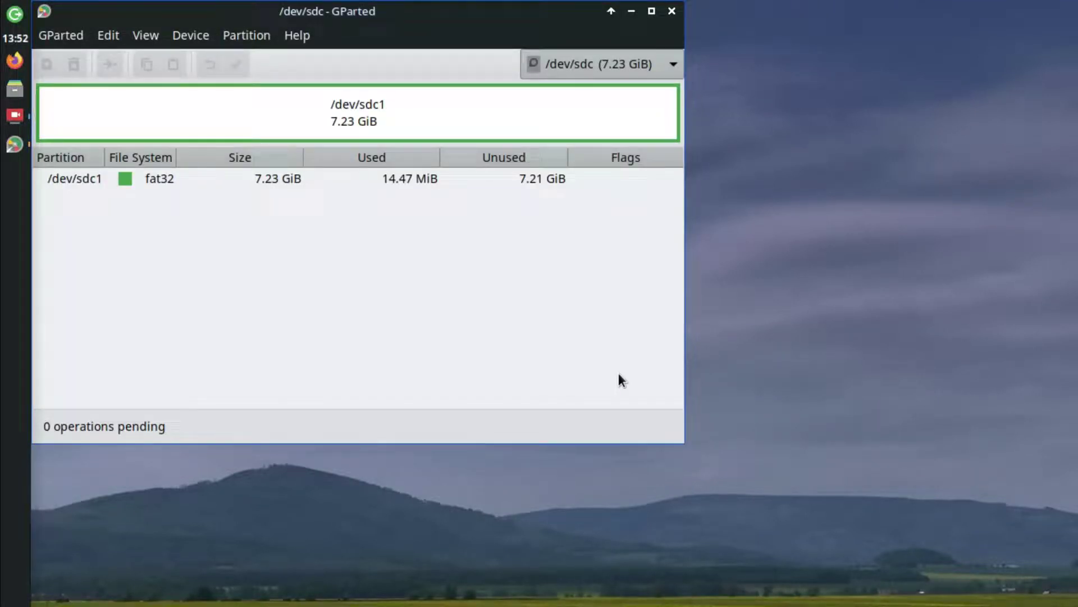
pyautogui.click(672, 11)
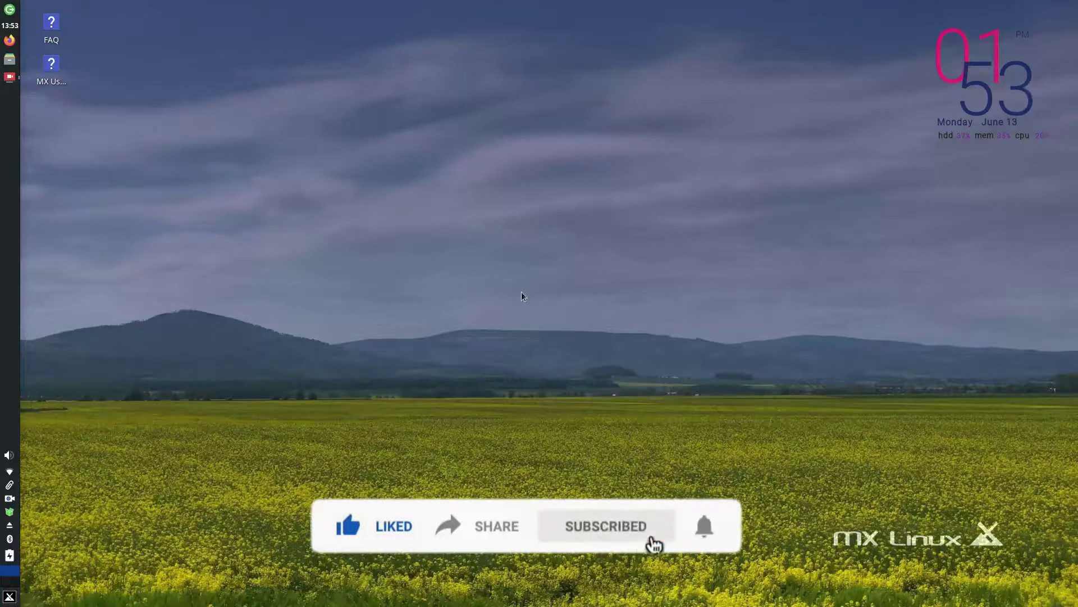
pyautogui.moveTo(10, 72)
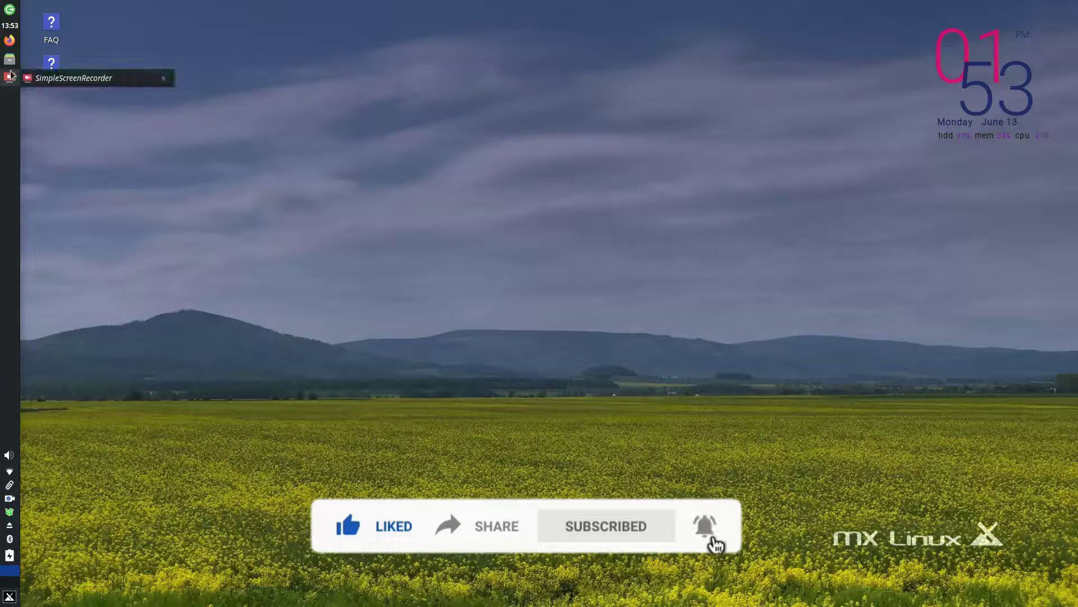